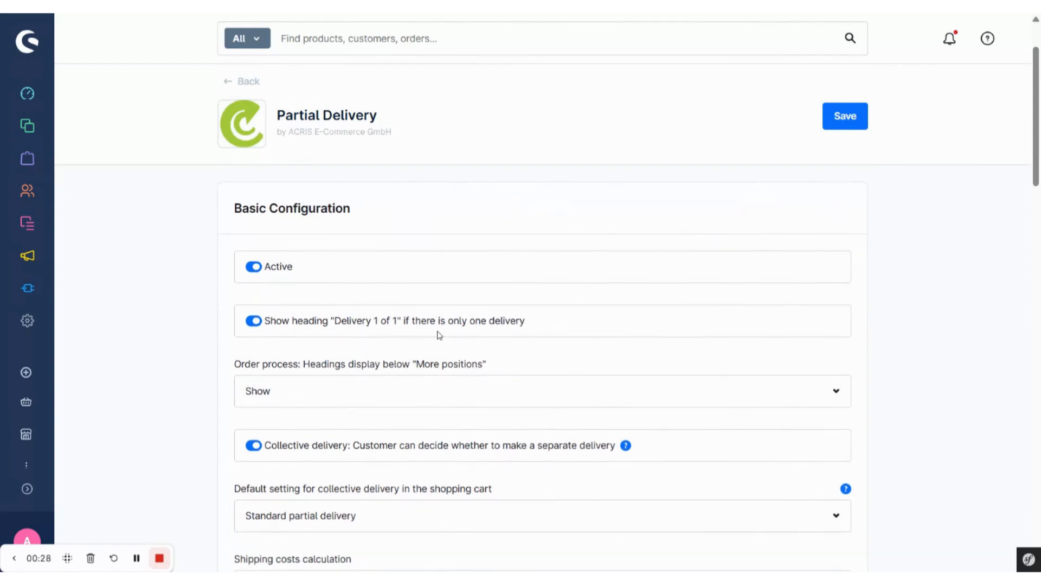
Review the basic delivery display settings and the options for the default collective delivery setting in the shopping cart
scroll(455, 332, down, 1)
scroll(325, 358, down, 2)
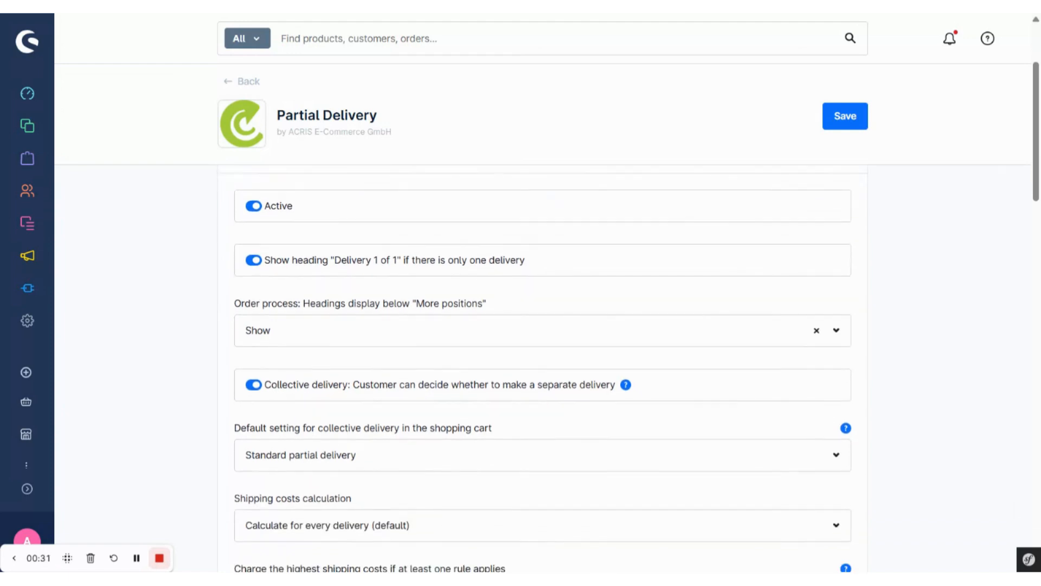
scroll(338, 345, down, 1)
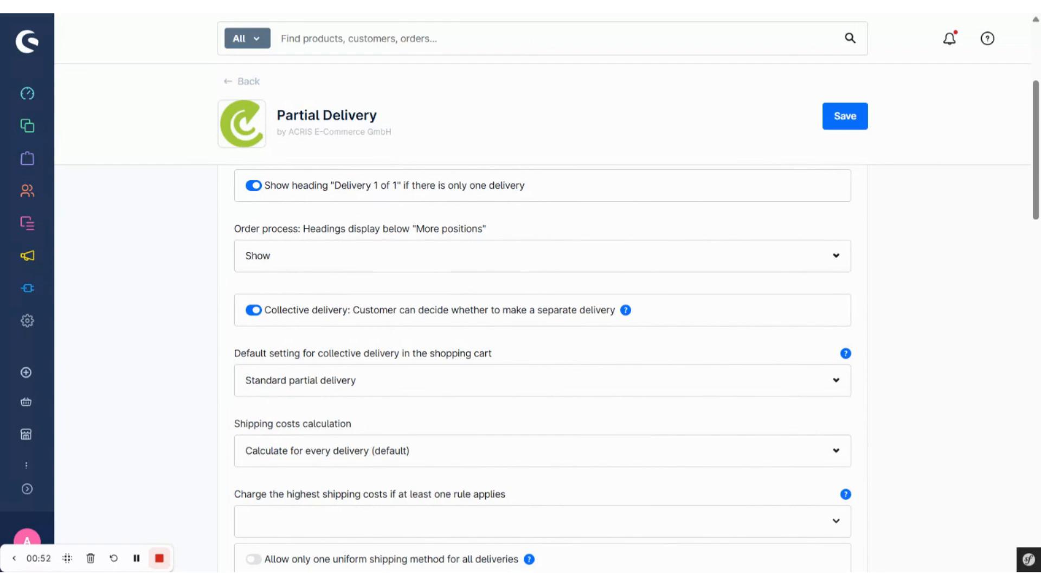
scroll(401, 304, down, 2)
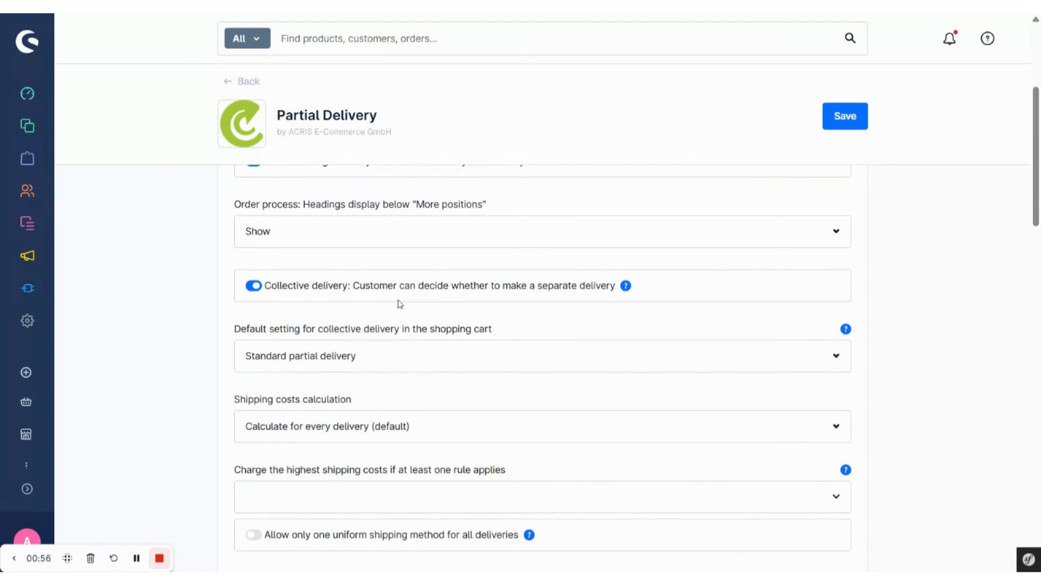
click(247, 356)
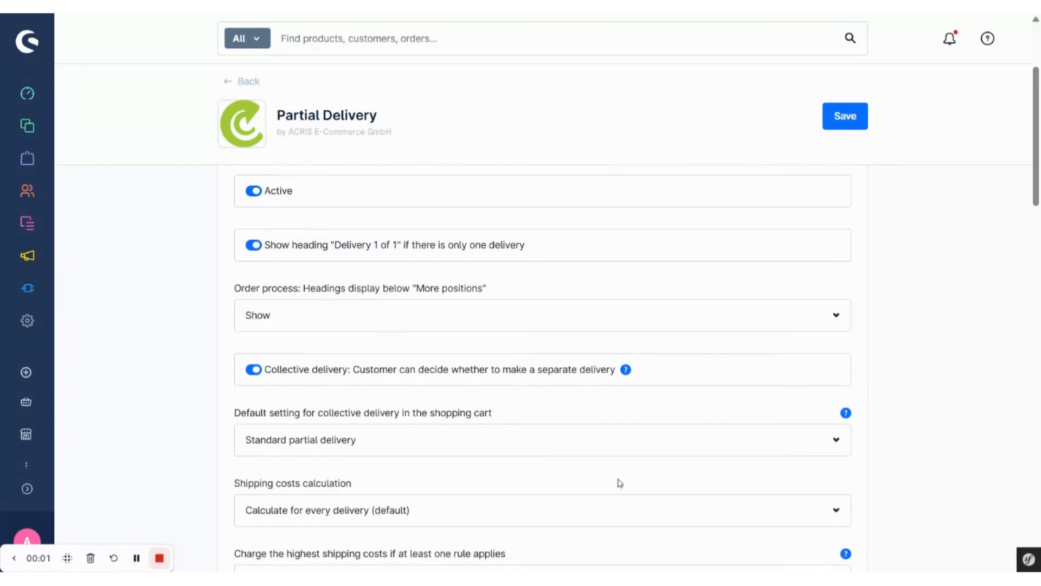
scroll(618, 482, down, 3)
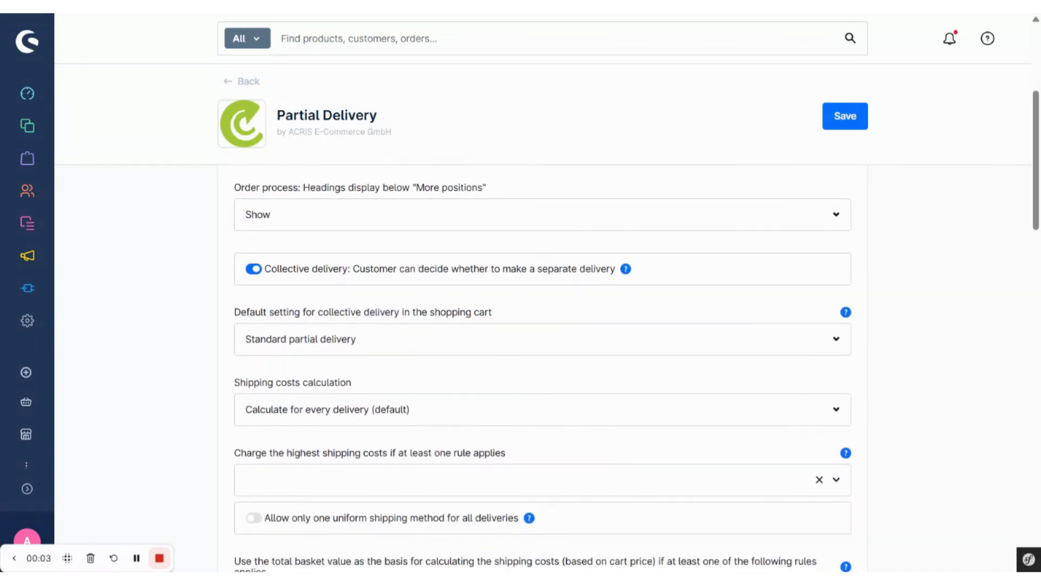
Look through the available options for the shipping costs calculation
scroll(618, 480, down, 1)
click(618, 372)
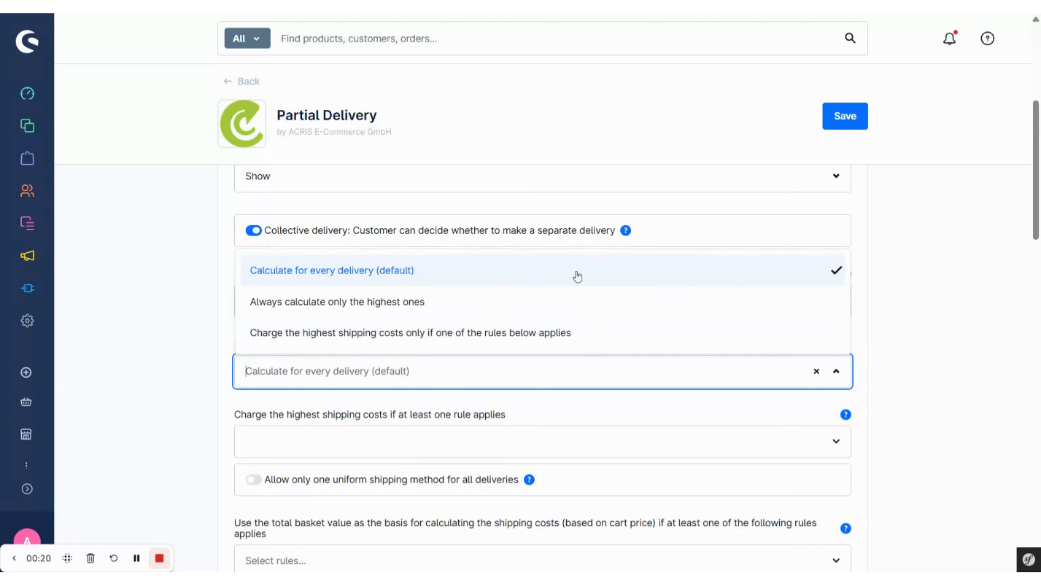
click(1015, 270)
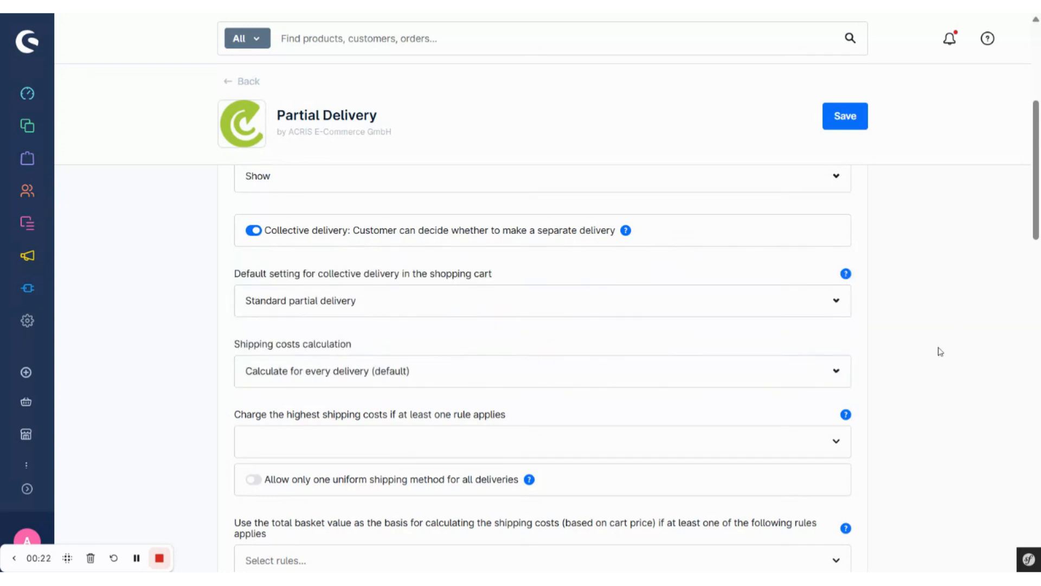
Examine the shipping cost rules, uniform shipping method and info message settings, and the options for validating the shipping price rule
scroll(941, 351, down, 2)
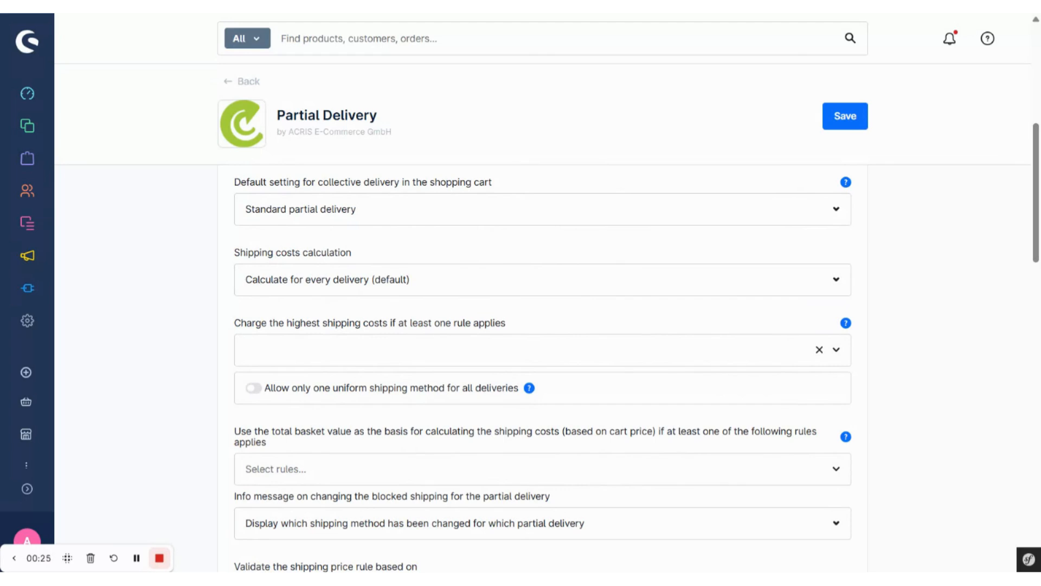
scroll(543, 369, down, 1)
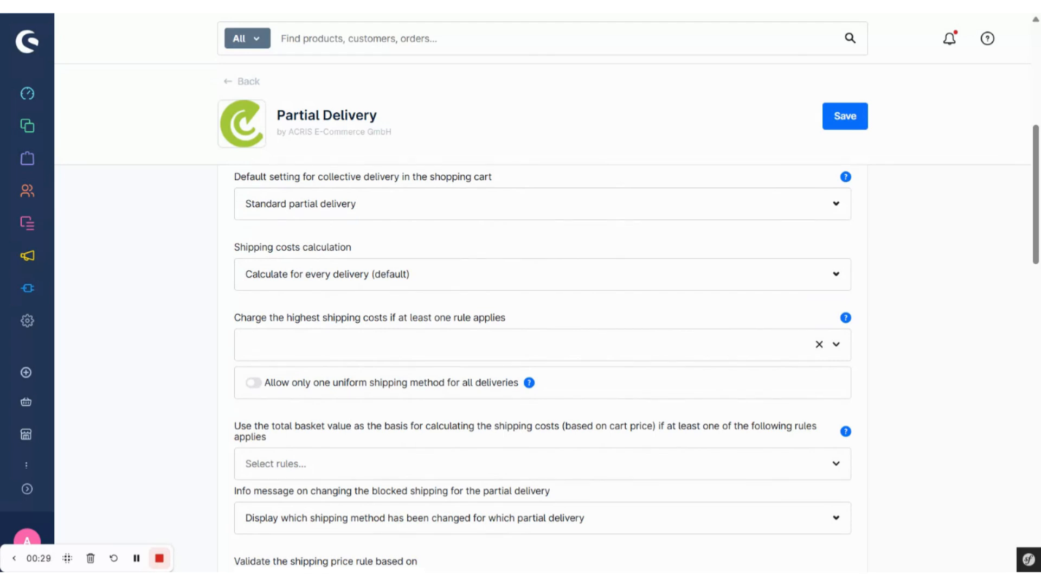
scroll(399, 279, down, 1)
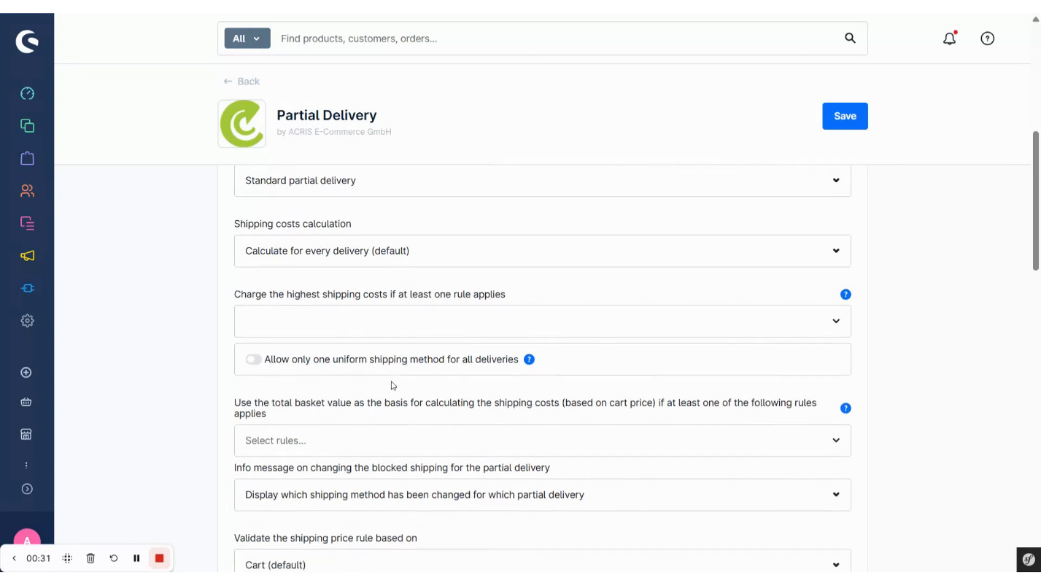
scroll(393, 386, down, 1)
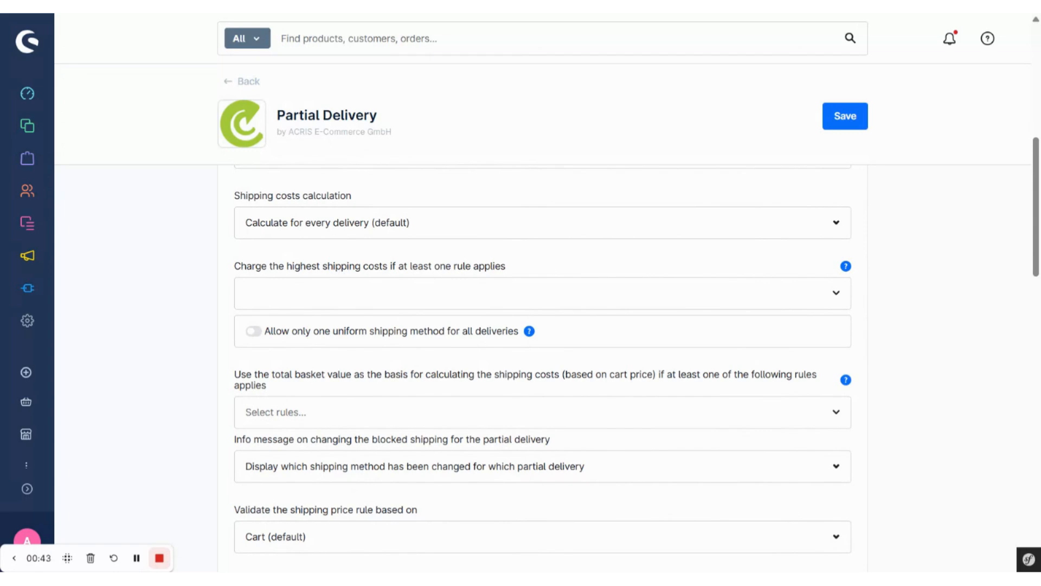
scroll(542, 353, down, 1)
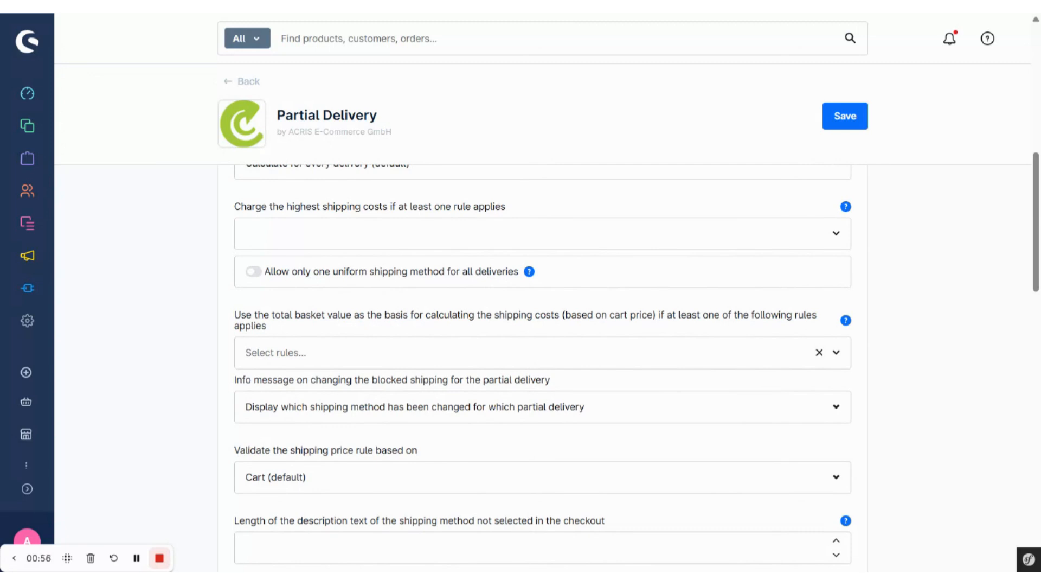
scroll(441, 379, down, 2)
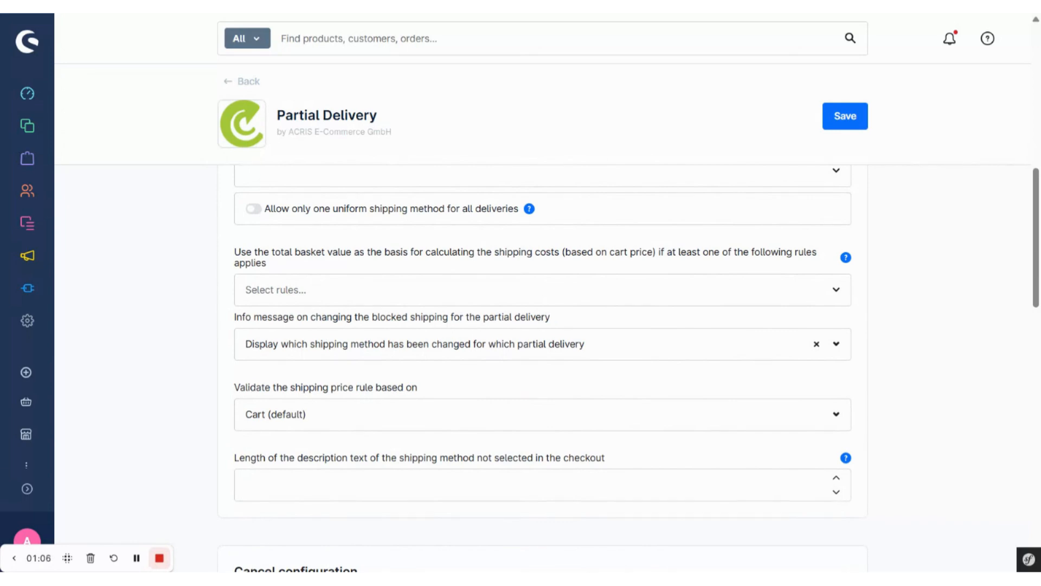
scroll(542, 347, down, 2)
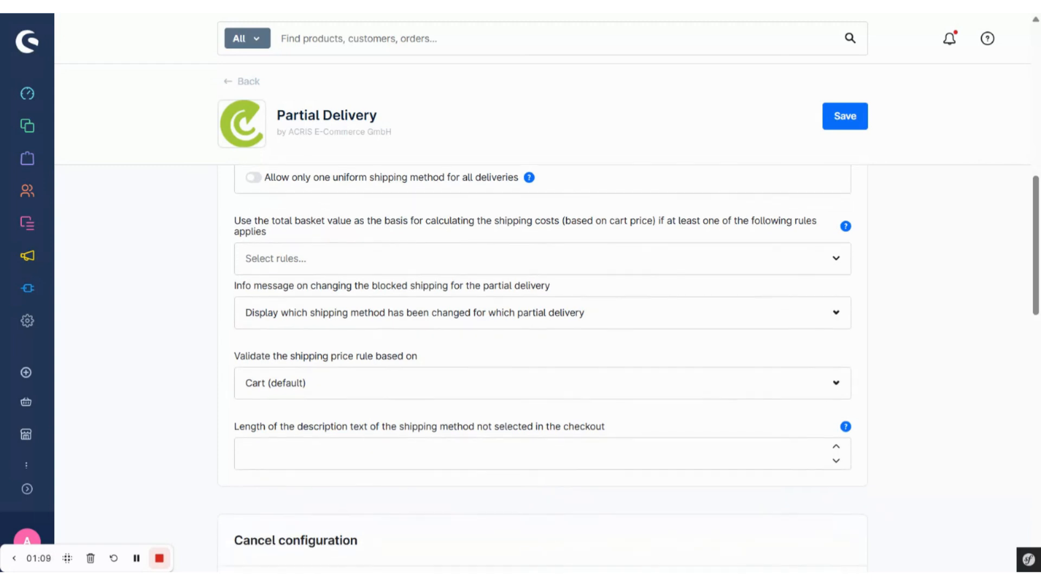
scroll(543, 347, down, 1)
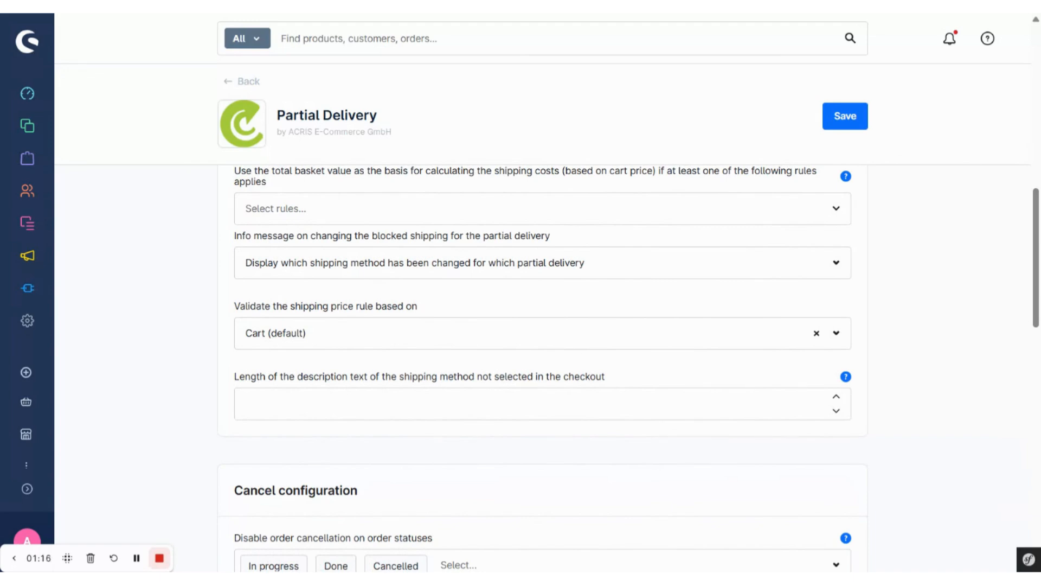
click(564, 348)
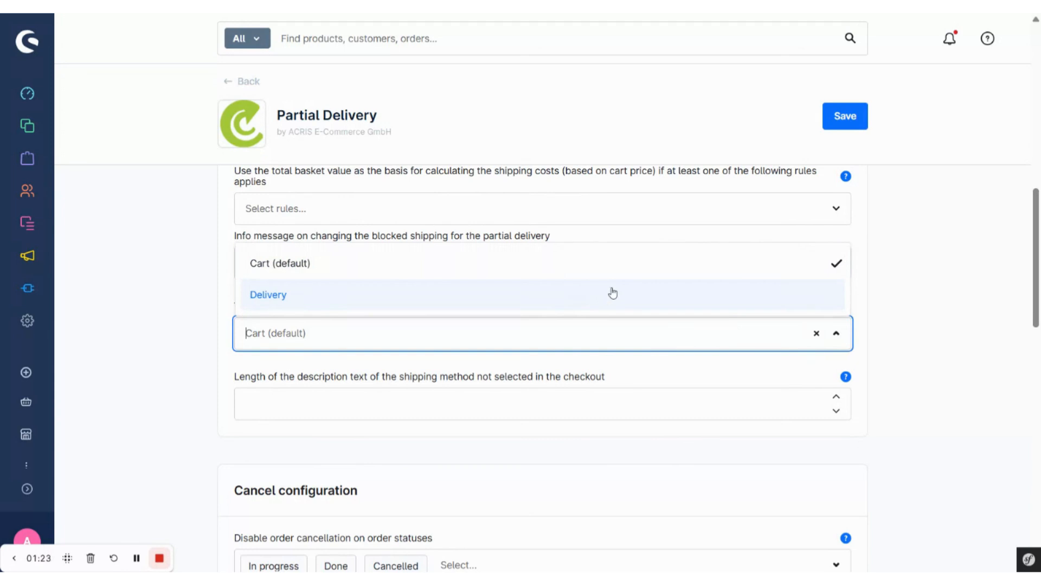
click(904, 305)
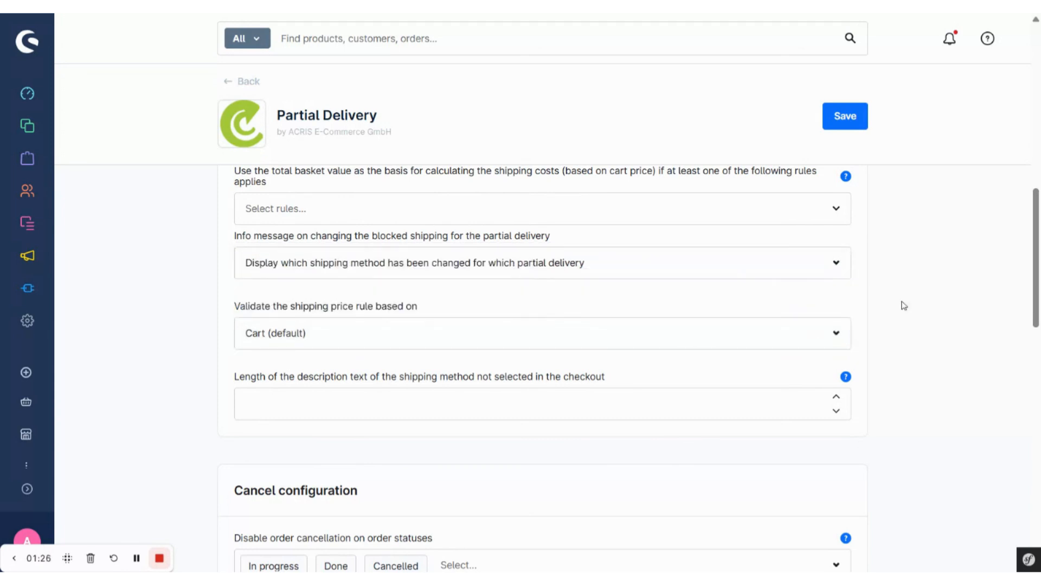
Examine the description text length setting and the order and delivery cancellation settings in the Cancel configuration
scroll(853, 358, down, 1)
mouse_move(846, 329)
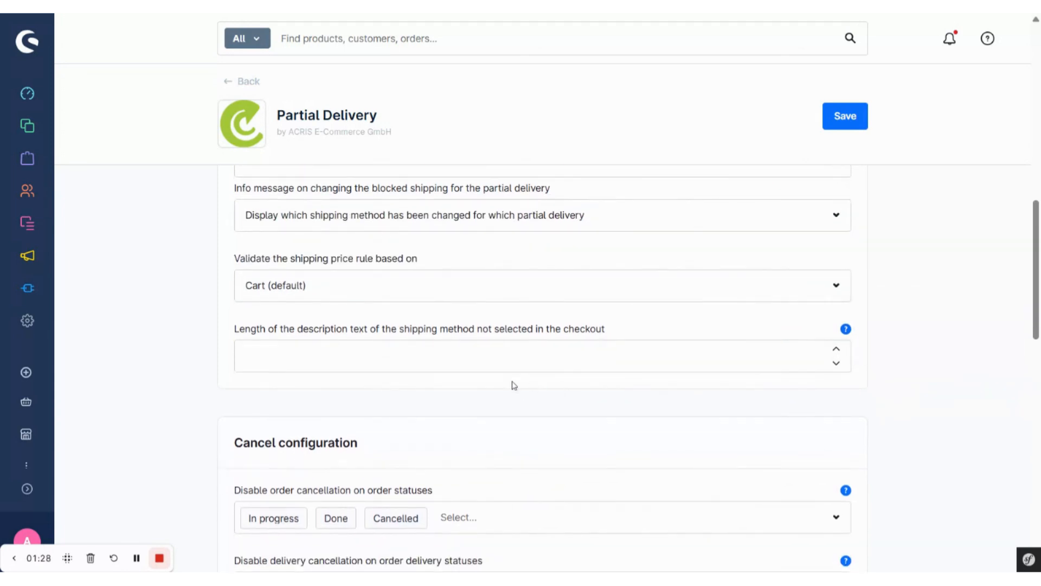
scroll(513, 384, down, 1)
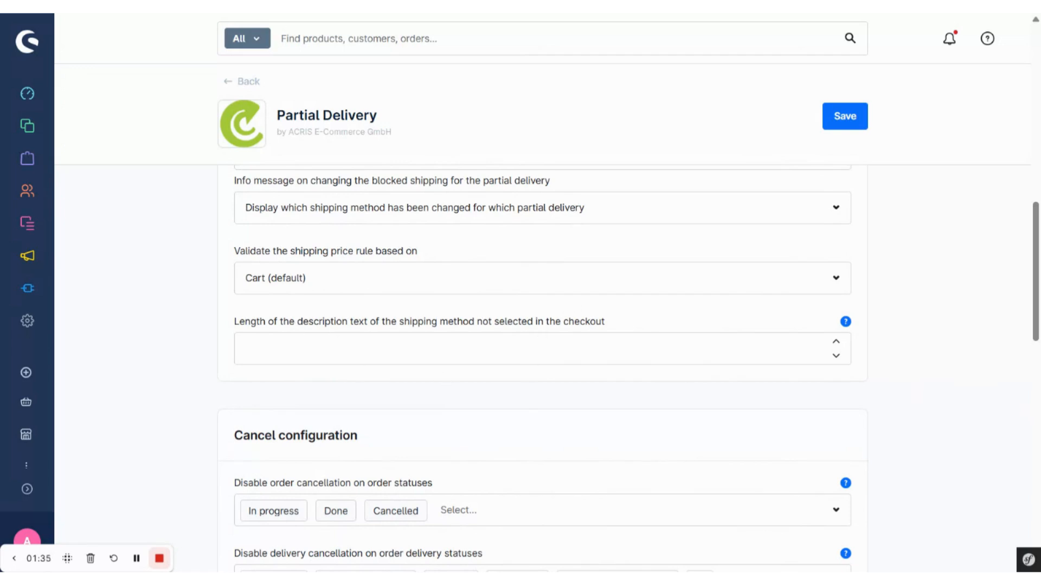
scroll(543, 369, down, 3)
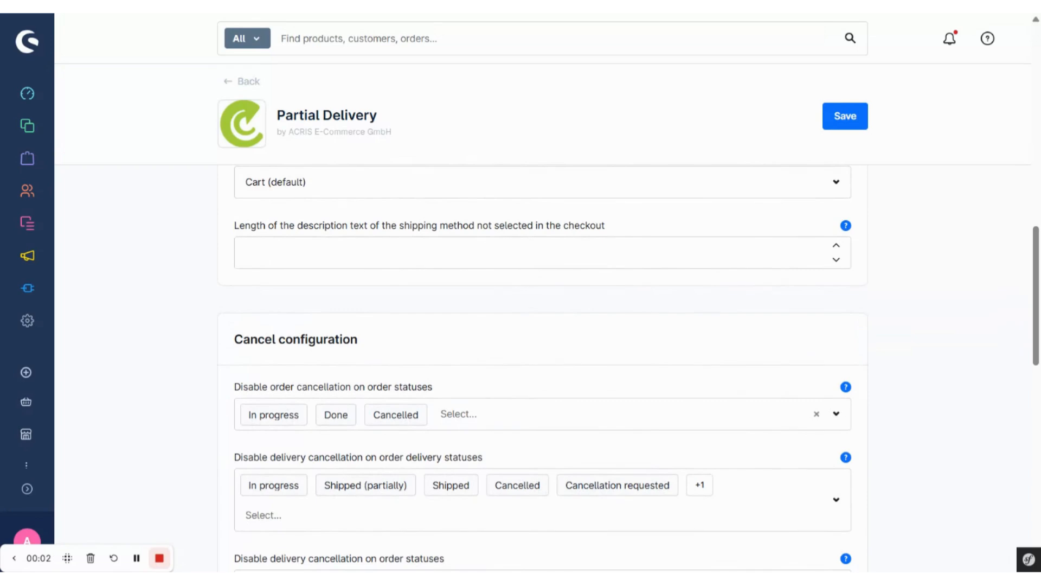
scroll(618, 390, down, 3)
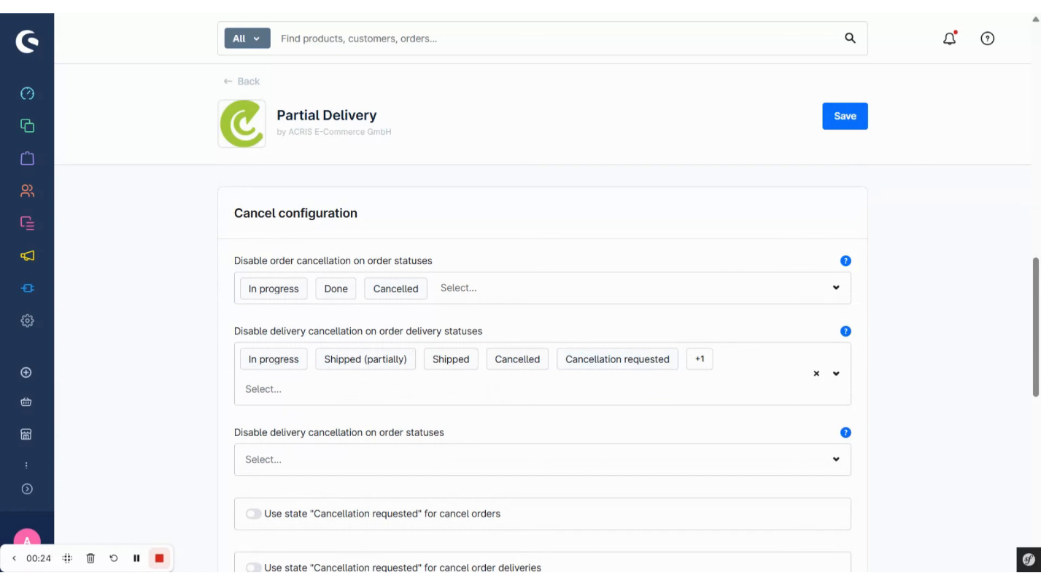
scroll(651, 421, down, 2)
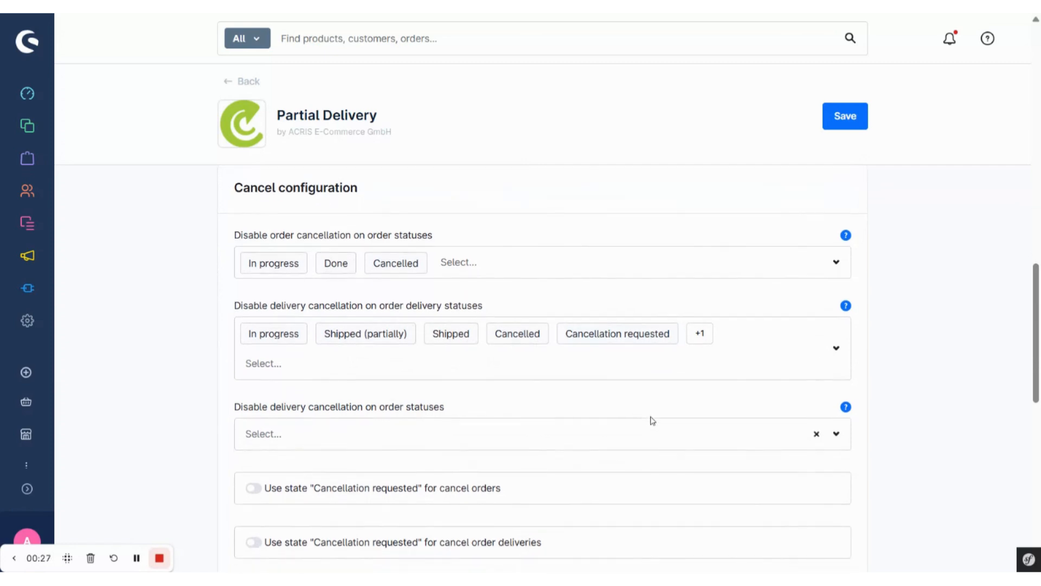
scroll(548, 426, down, 1)
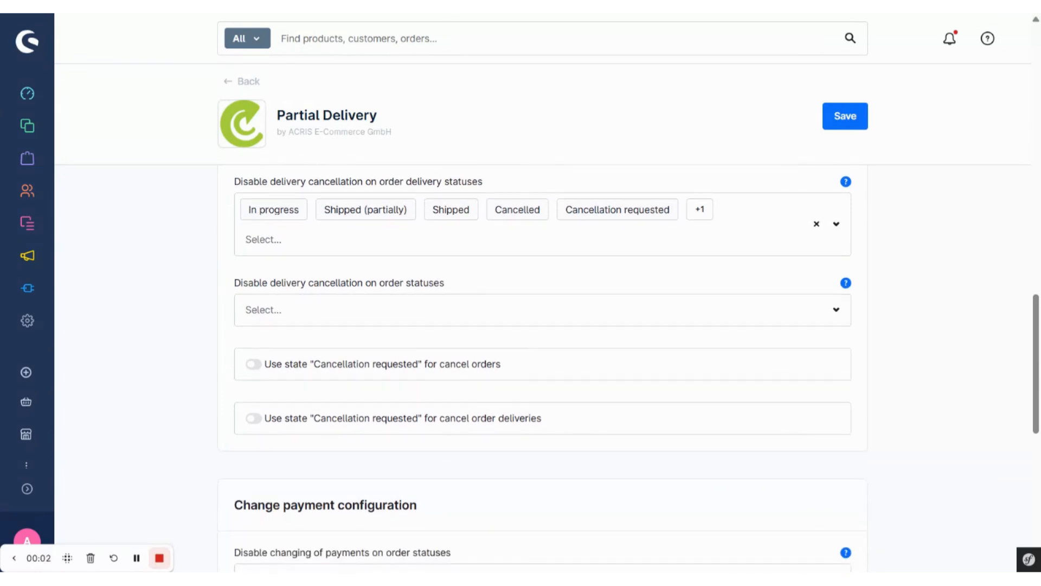
Save the plugin configuration and open the partial delivery rules list in the shop's Partial delivery extension settings
click(841, 117)
click(33, 325)
scroll(592, 476, down, 5)
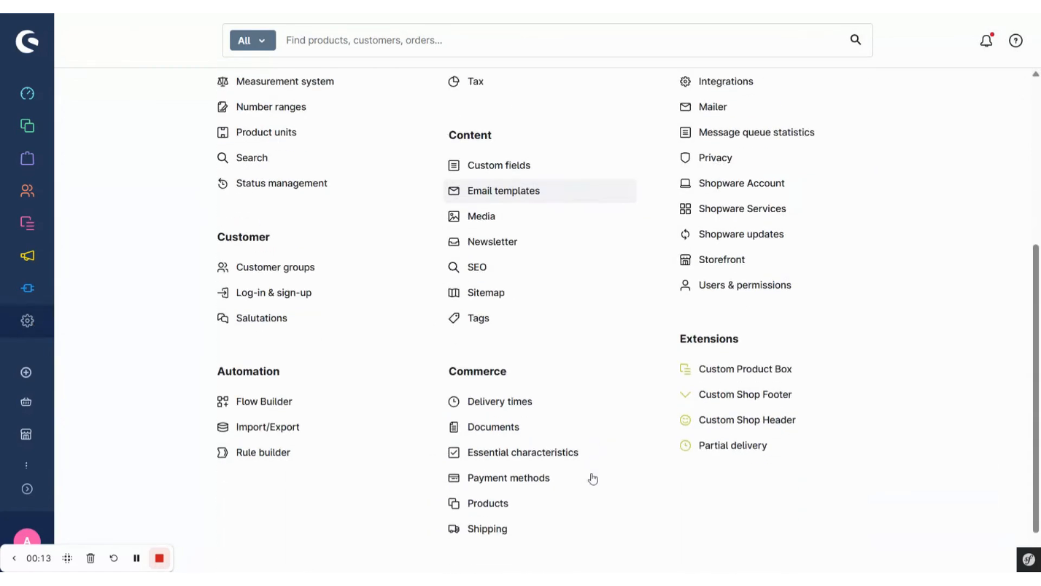
click(750, 432)
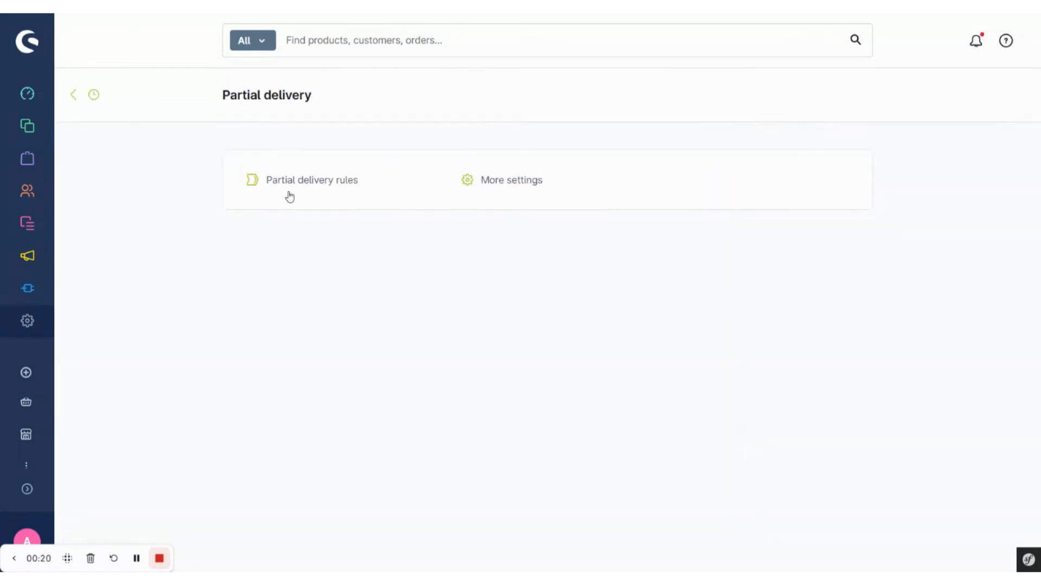
click(313, 182)
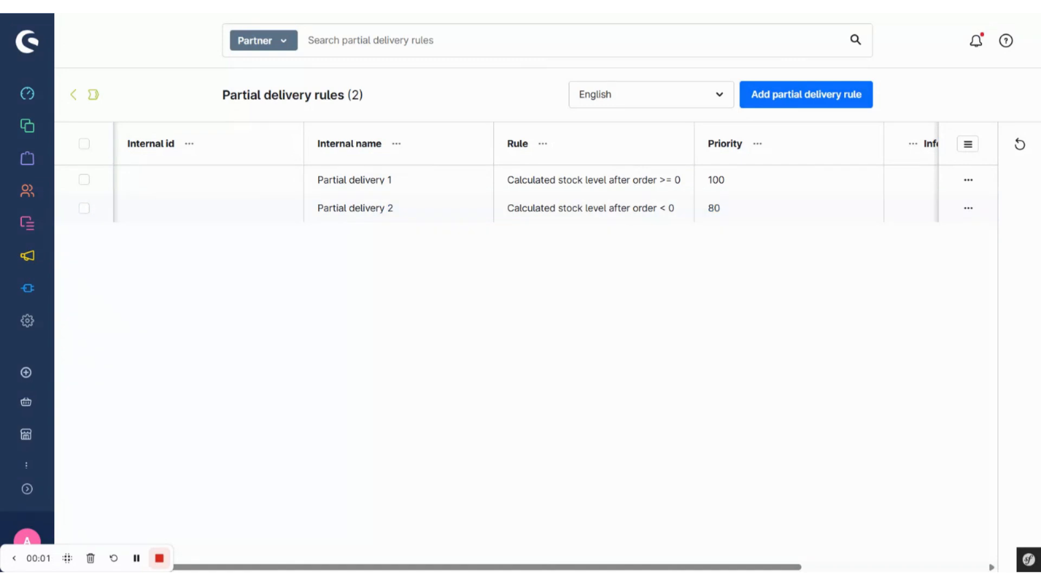
Open the rule Partial delivery 1 and choose Do not split (default) for items whose quantity exceeds the available stock
click(384, 181)
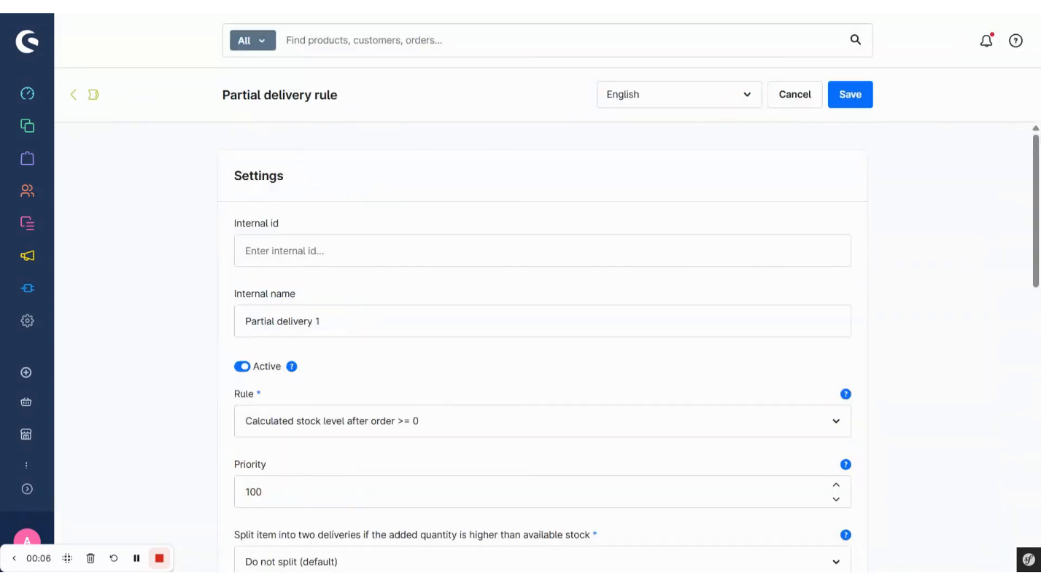
scroll(542, 326, down, 1)
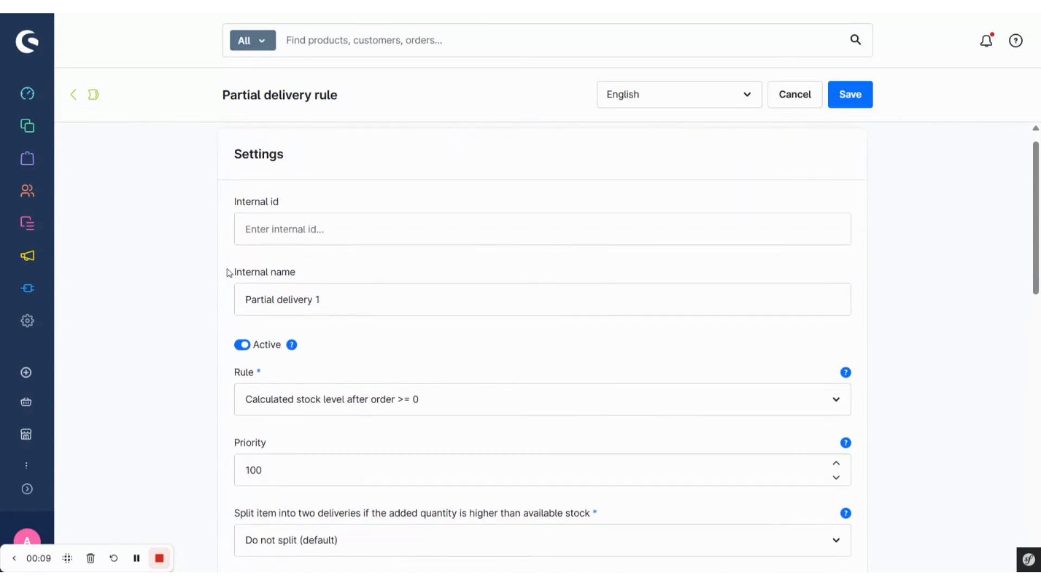
scroll(263, 310, down, 1)
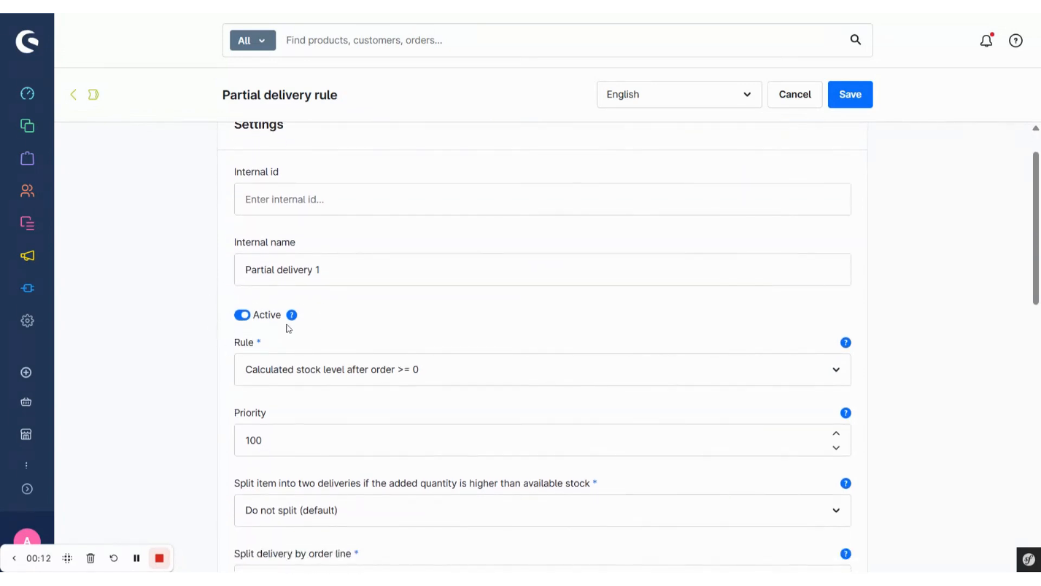
scroll(297, 326, down, 1)
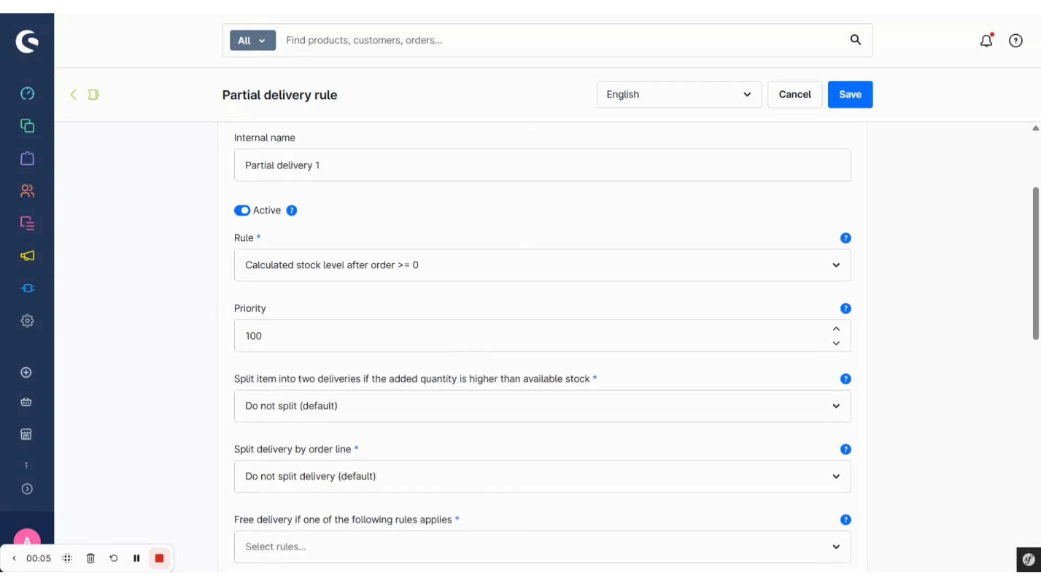
scroll(291, 310, down, 2)
scroll(291, 311, down, 1)
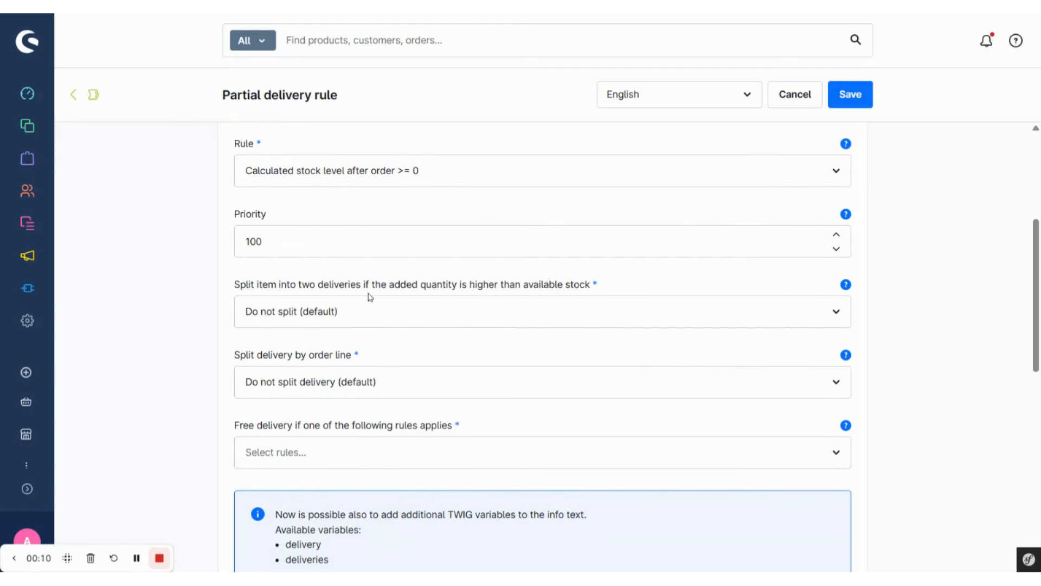
click(650, 316)
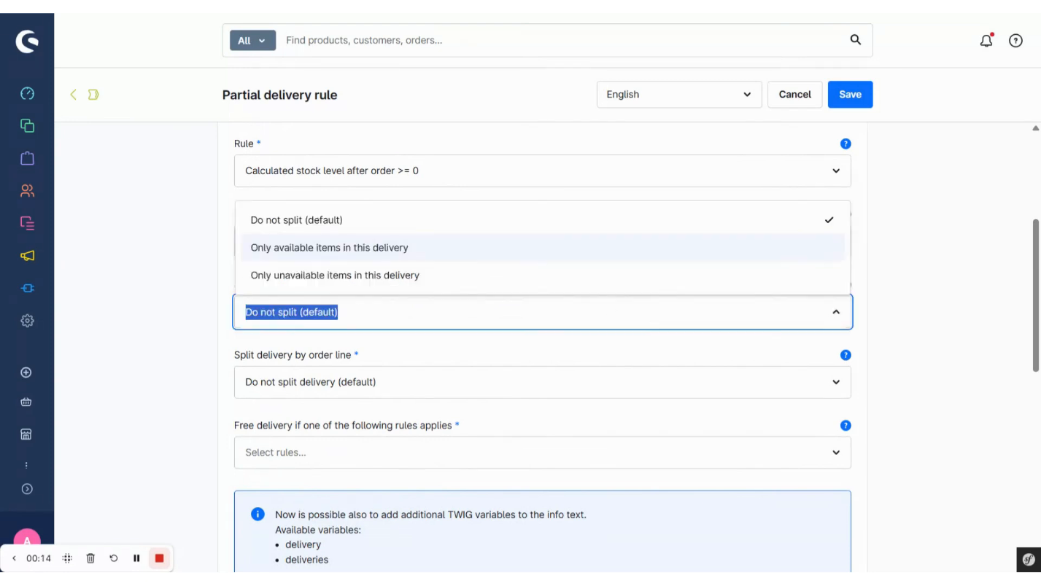
click(678, 226)
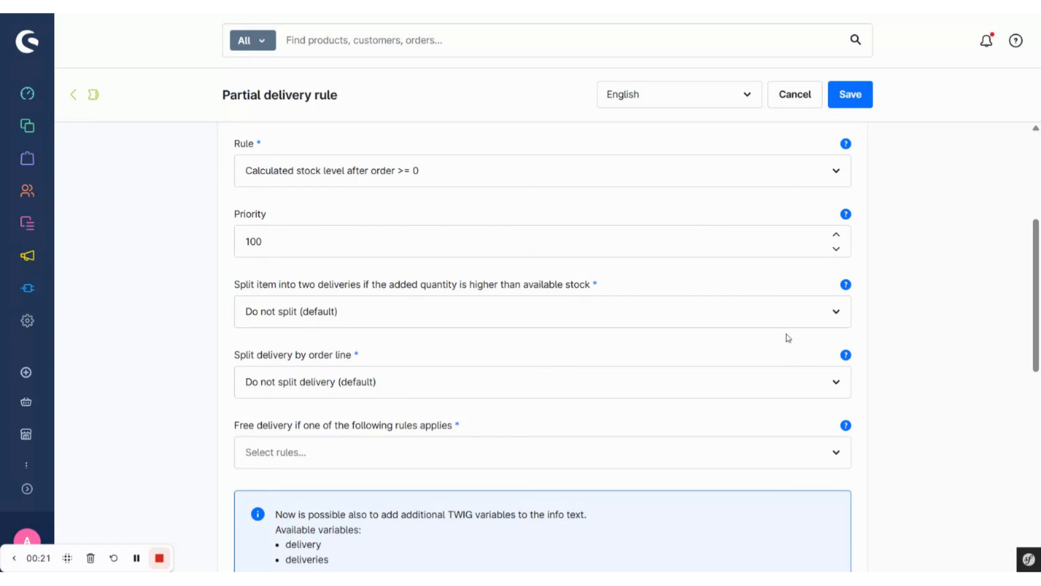
Review the available options for splitting the delivery by order line in the partial delivery rule
scroll(788, 338, down, 1)
scroll(628, 360, down, 1)
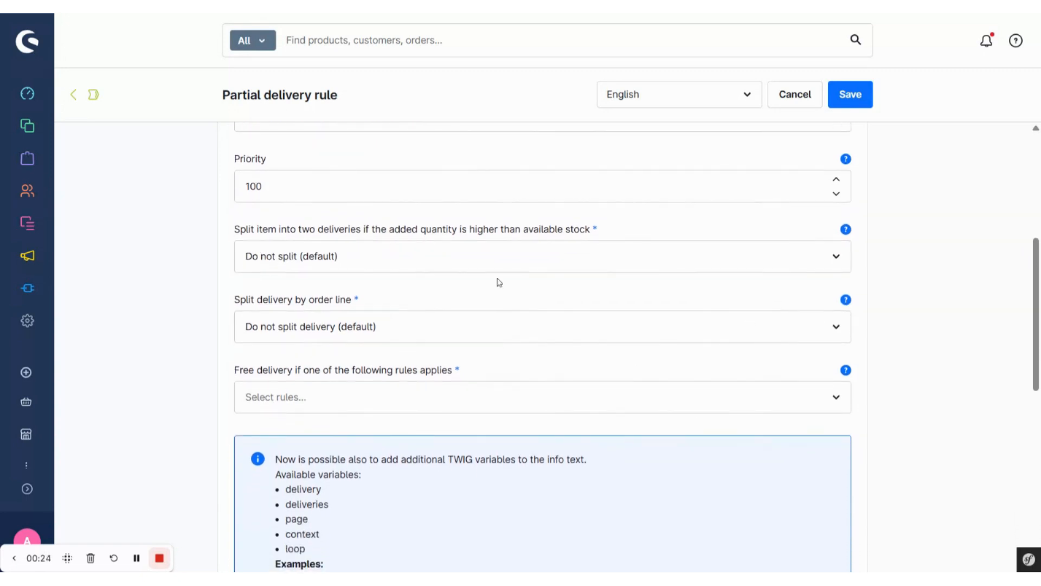
click(404, 332)
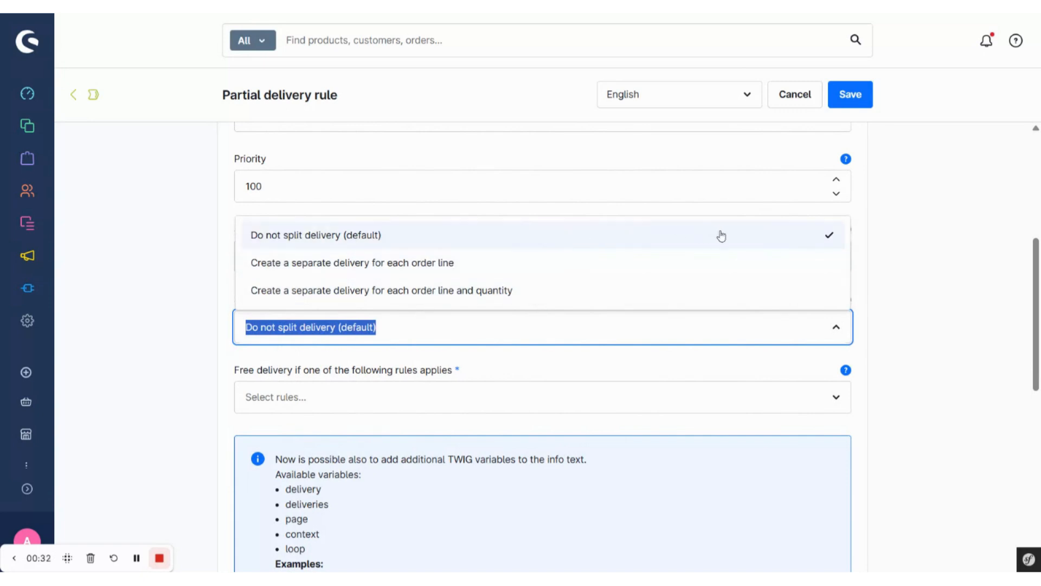
click(896, 240)
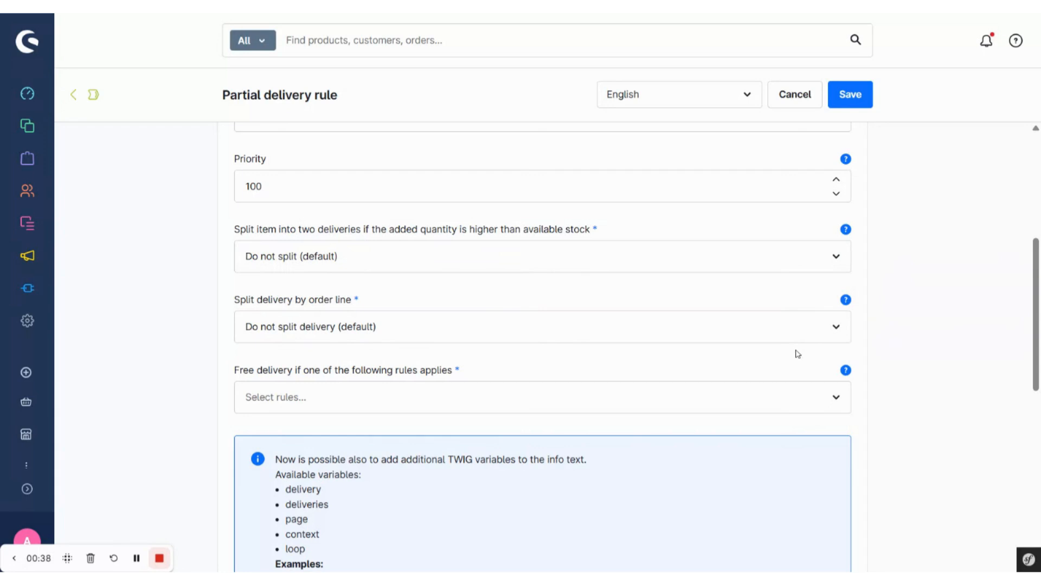
Add Express as a possible shipping method for the partial delivery rule and save the rule
scroll(591, 378, down, 2)
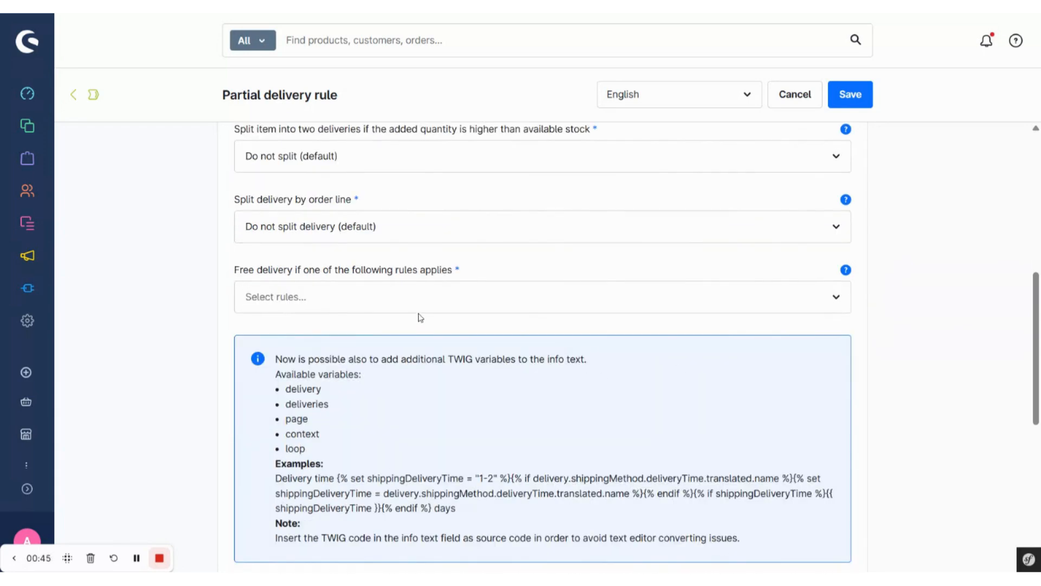
scroll(393, 430, down, 4)
scroll(392, 432, down, 3)
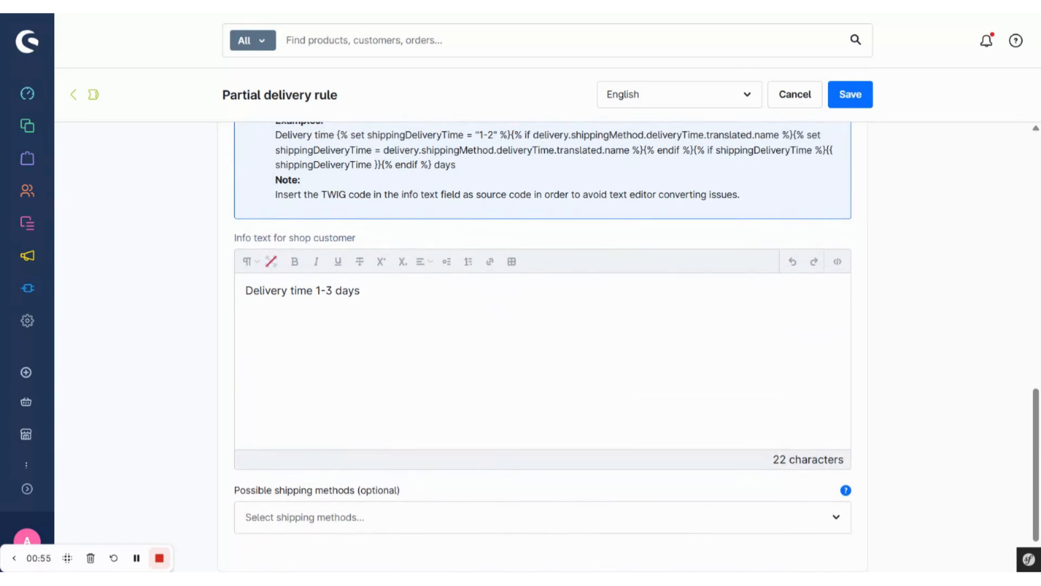
scroll(423, 449, down, 1)
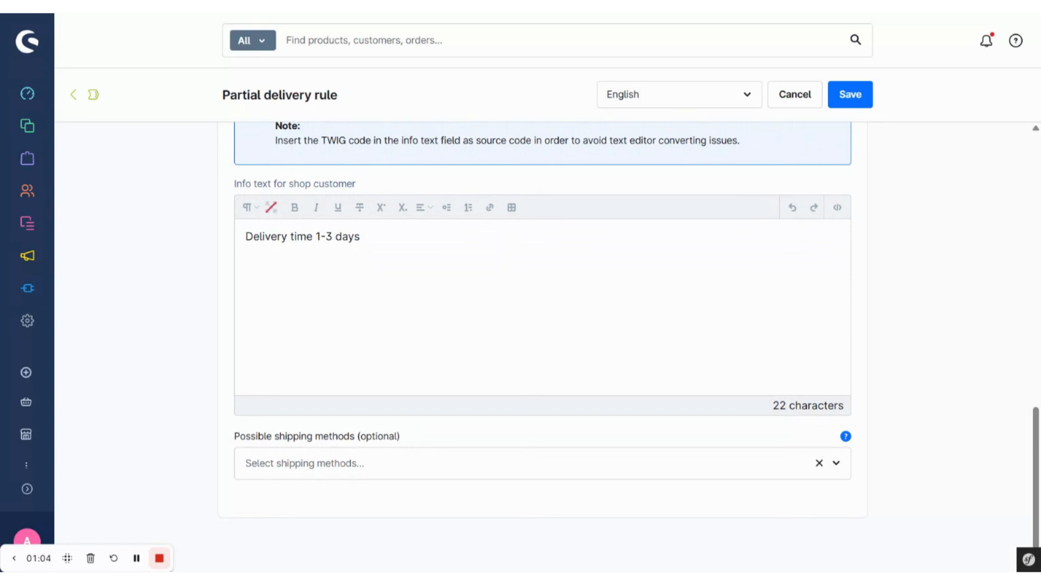
click(390, 464)
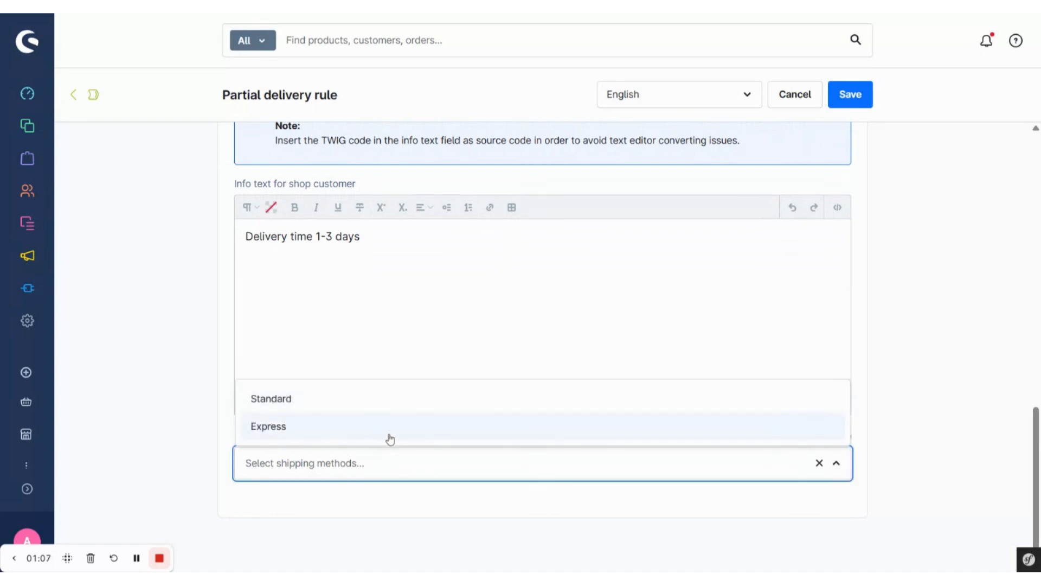
click(391, 436)
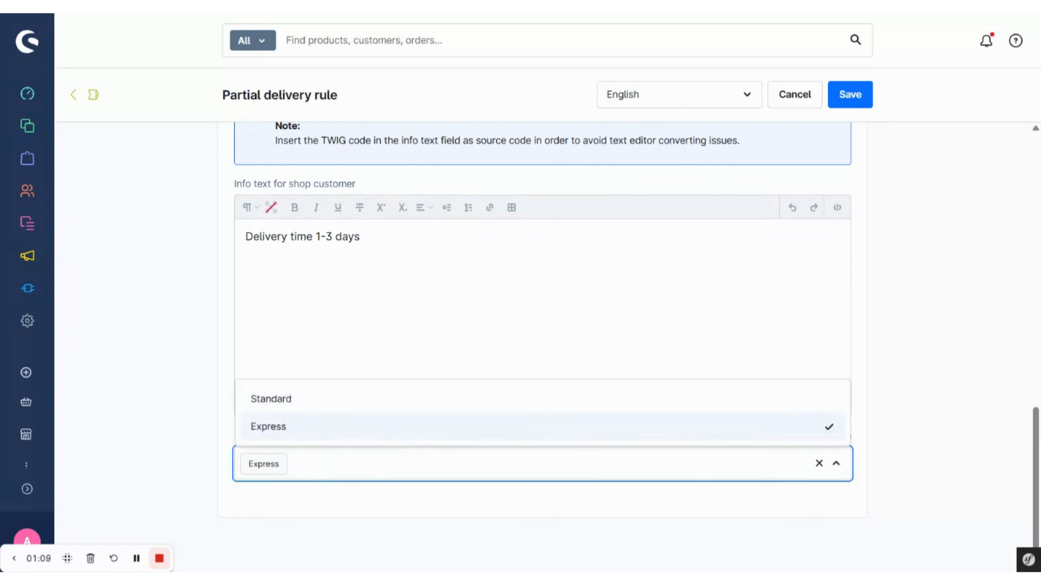
click(400, 502)
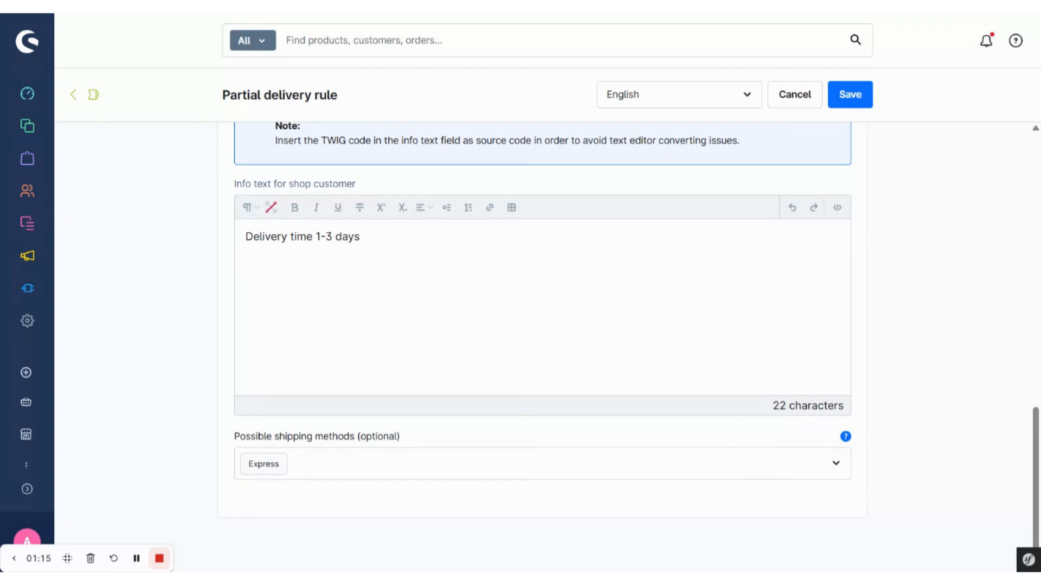
click(858, 103)
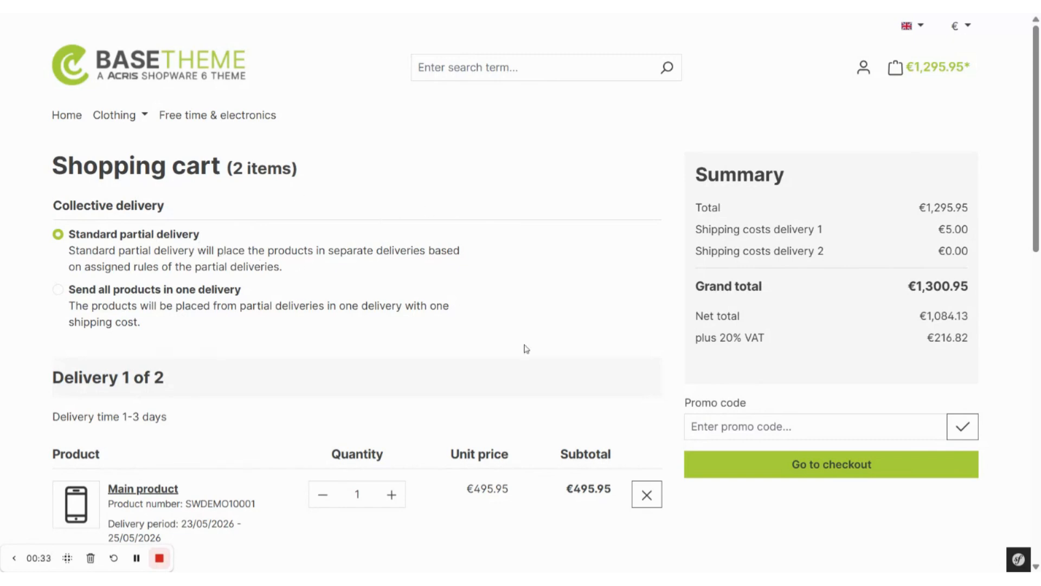
In the storefront shopping cart, examine the products, delivery times, shipping methods and shipping costs of the separate deliveries
scroll(525, 349, down, 5)
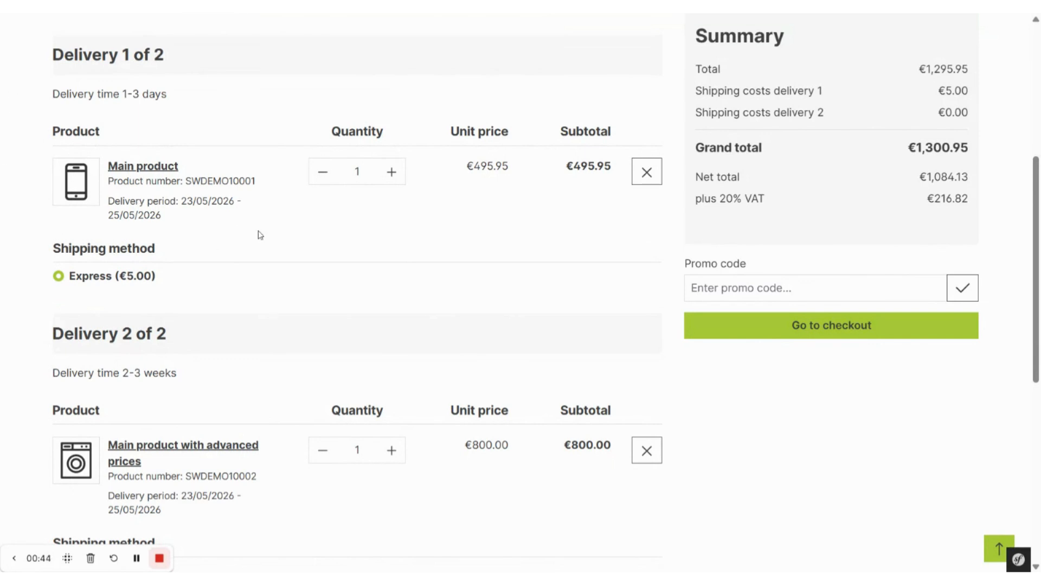
scroll(267, 300, down, 1)
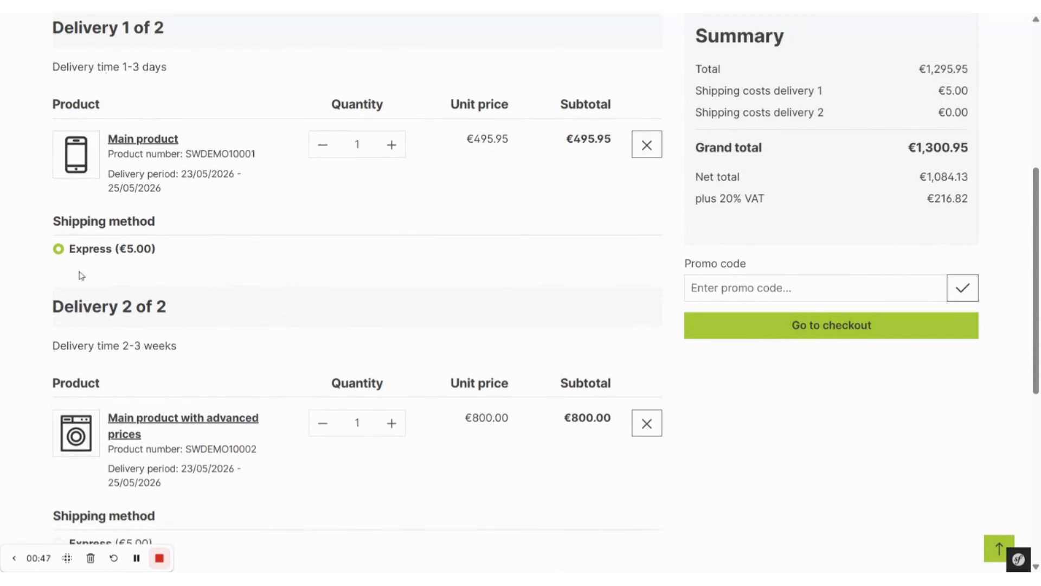
scroll(301, 289, up, 1)
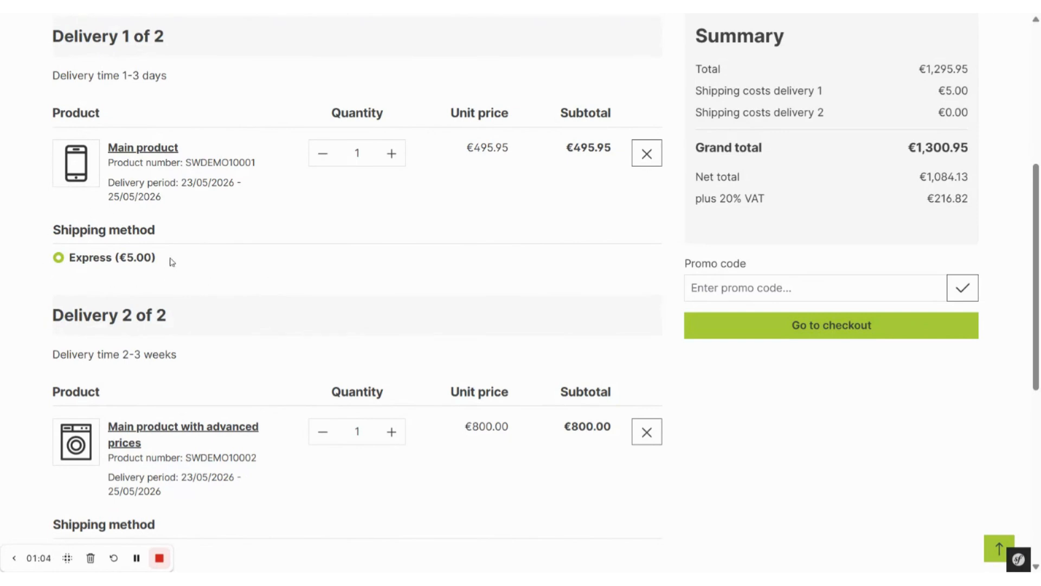
scroll(136, 261, down, 1)
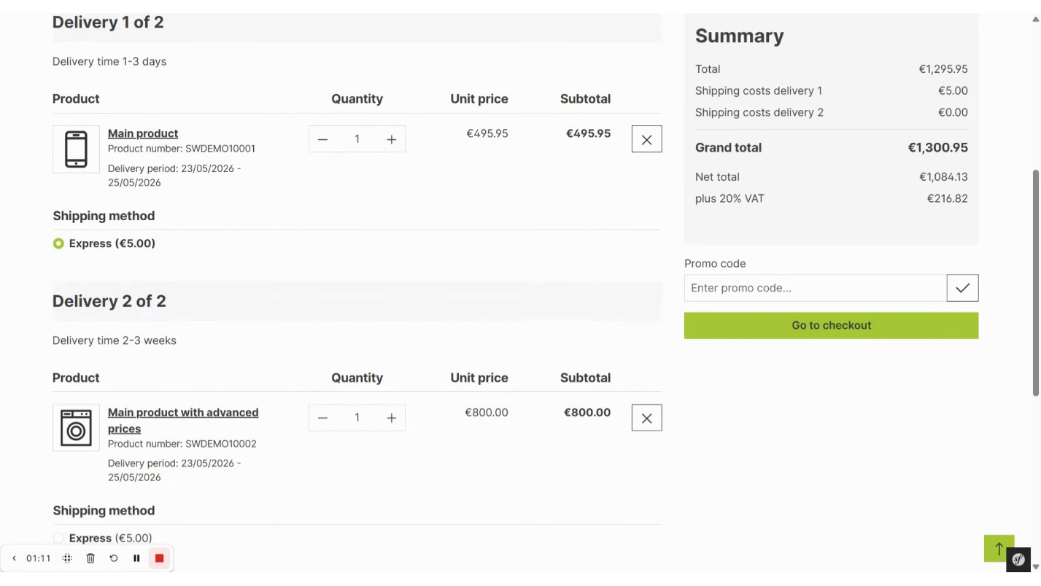
scroll(112, 446, down, 2)
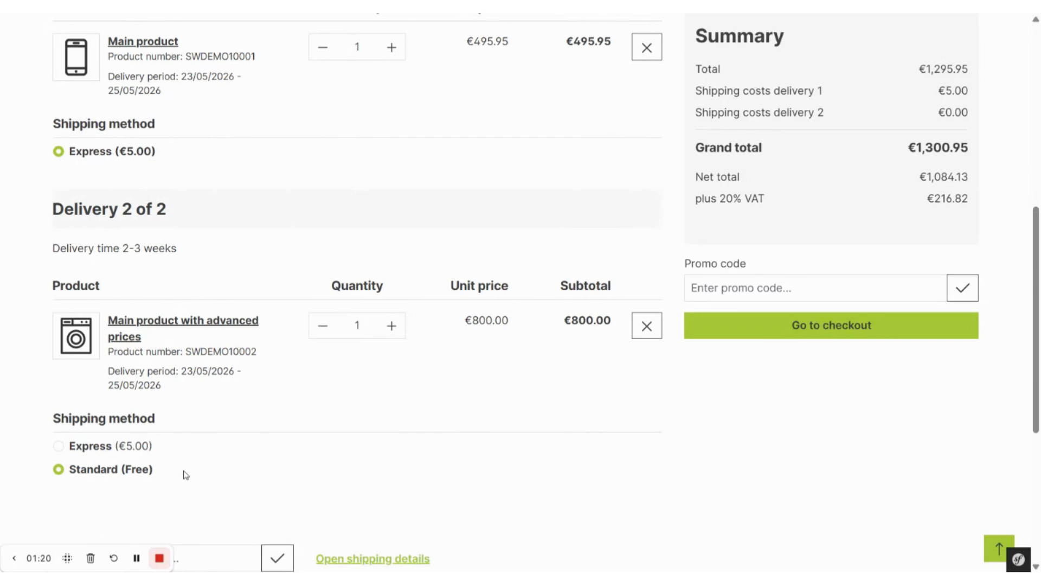
scroll(421, 406, up, 2)
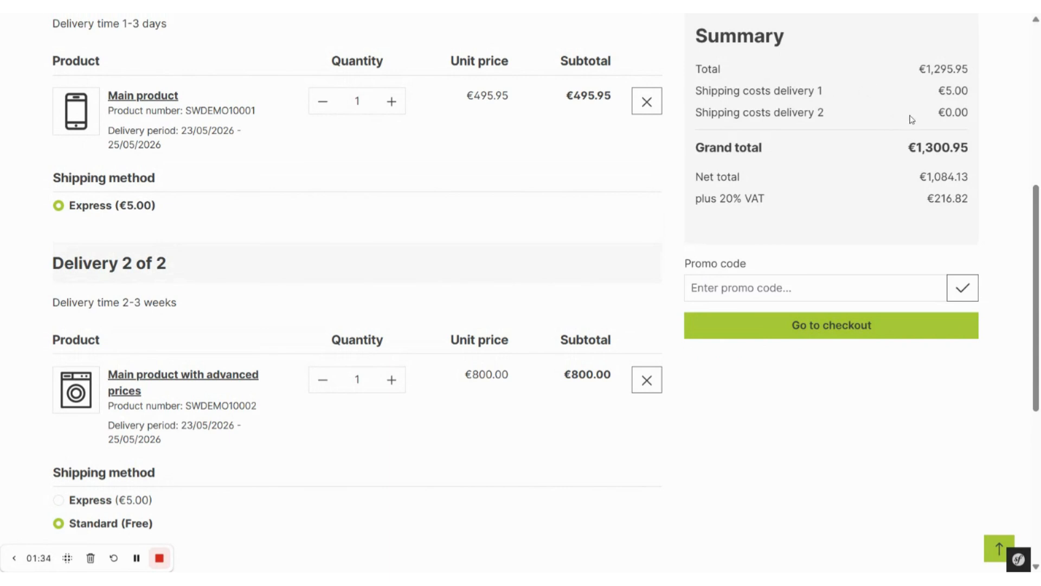
Switch the cart's collective delivery to Send all products in one delivery and check the combined delivery's shipping methods
scroll(542, 182, up, 5)
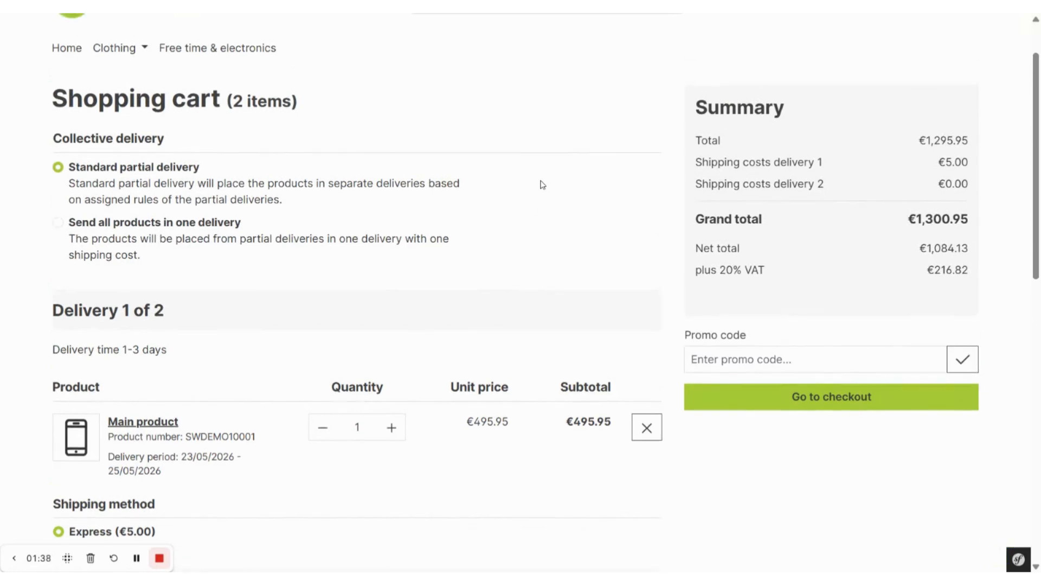
click(58, 224)
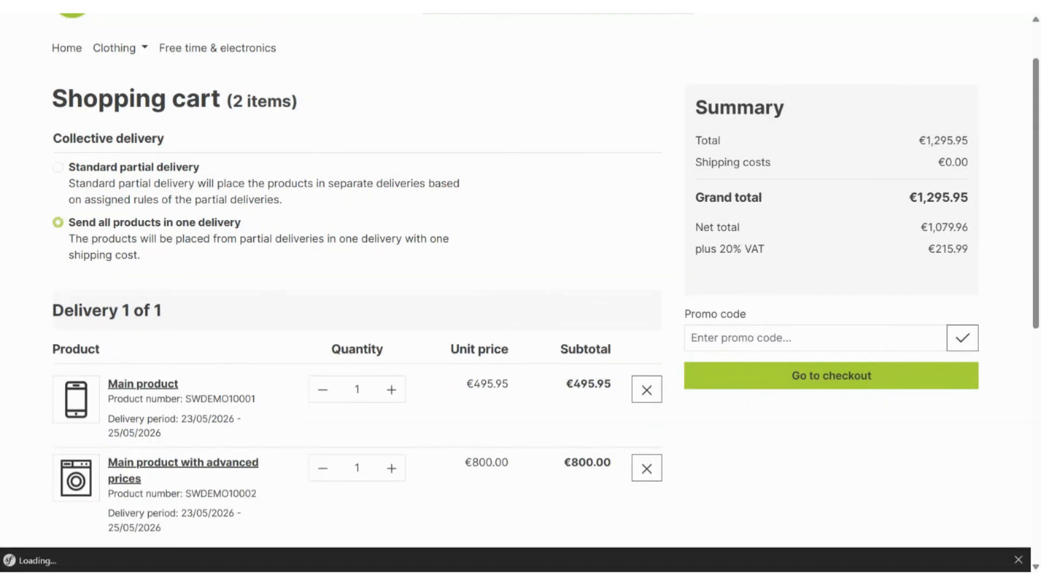
scroll(38, 311, down, 2)
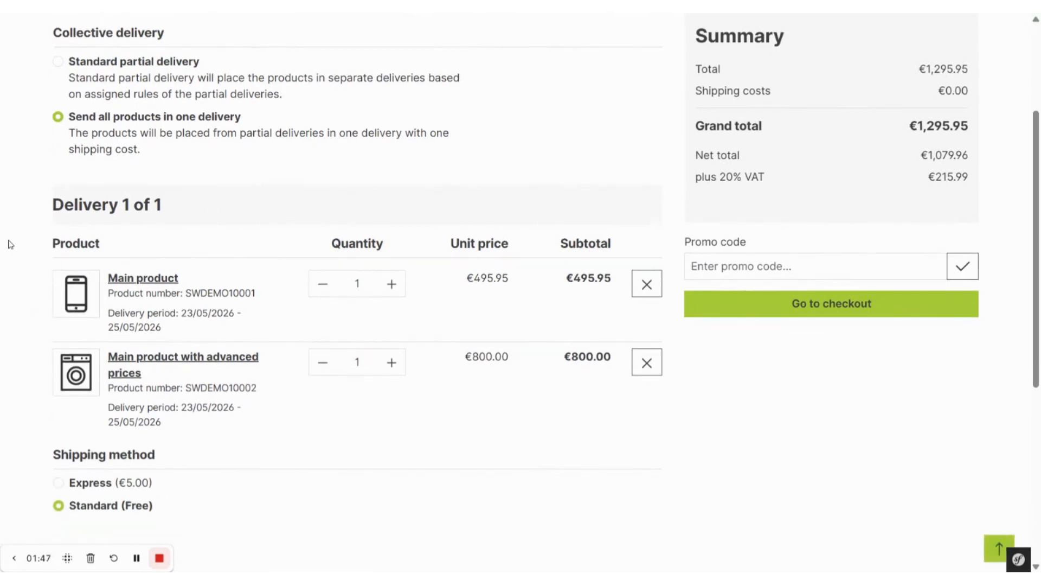